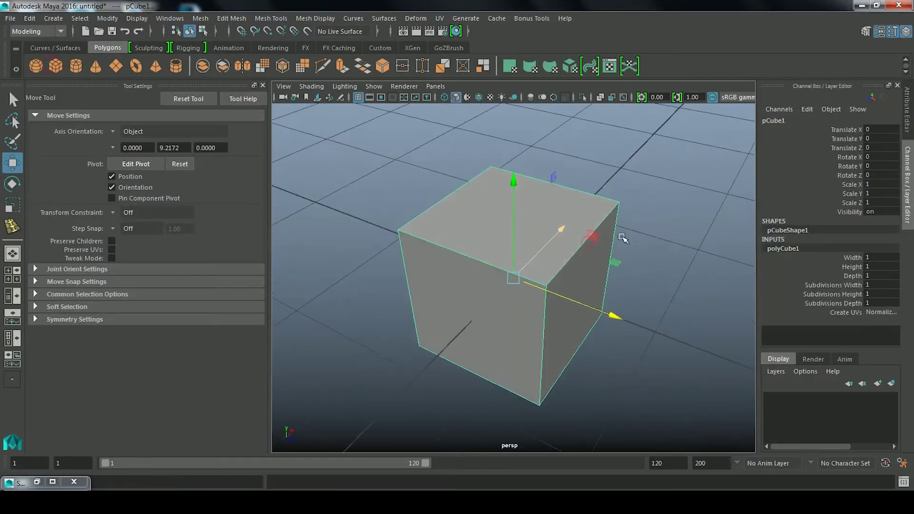
Orbit the view around the new default 1×1×1 cube pCube1
mouse_move(459, 275)
alt+mouse_down()
mouse_move(437, 271)
mouse_move(540, 244)
alt+mouse_up()
Put pCube1 in edge mode, select its top front edge, and start Multi-Cut
scroll(524, 266, up, 5)
mouse_move(523, 185)
right_down()
mouse_move(524, 263)
mouse_move(523, 91)
right_up()
right_drag(527, 151, 527, 151)
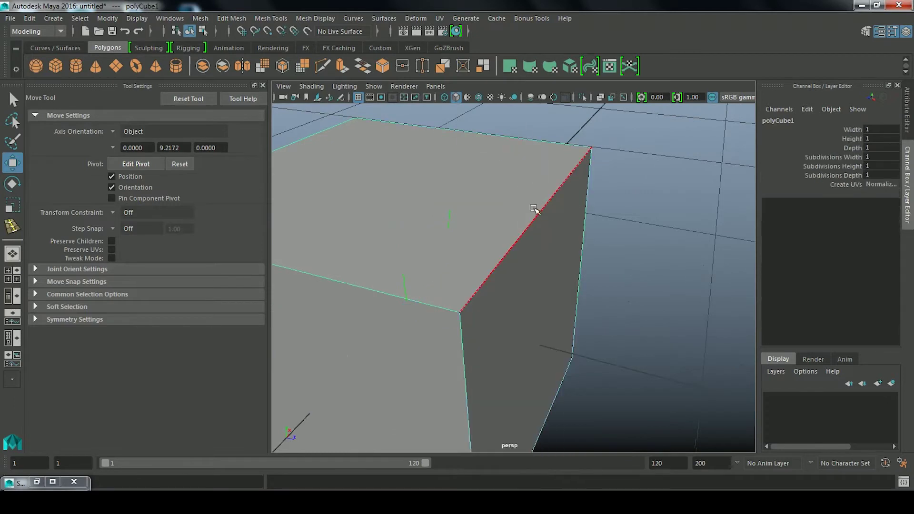
click(535, 204)
alt+drag(547, 205, 614, 189)
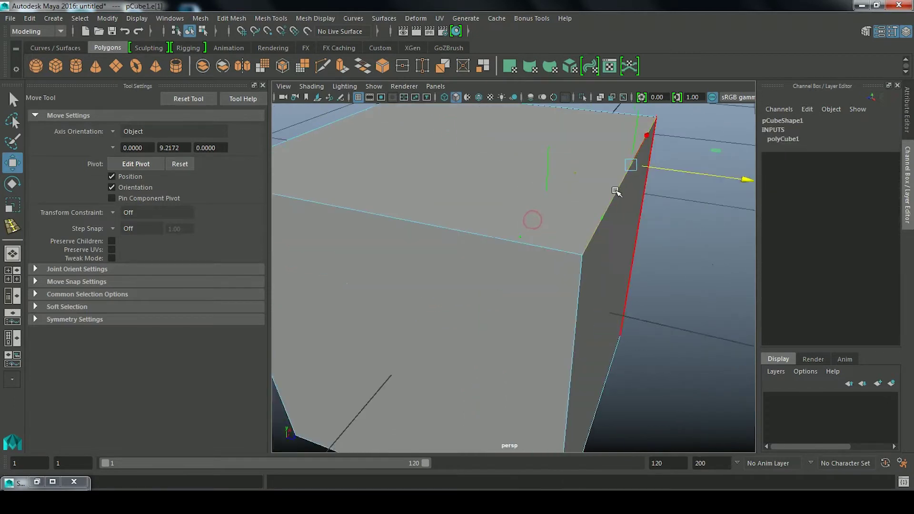
click(273, 23)
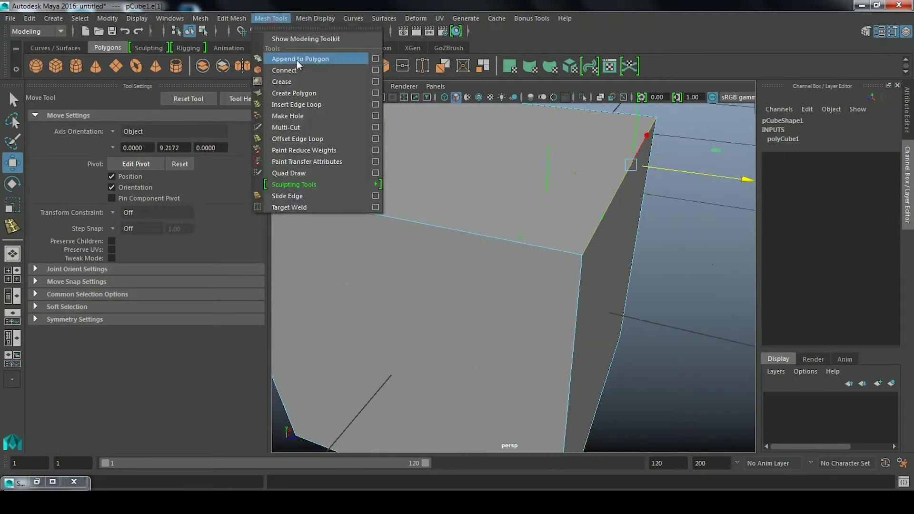
click(333, 128)
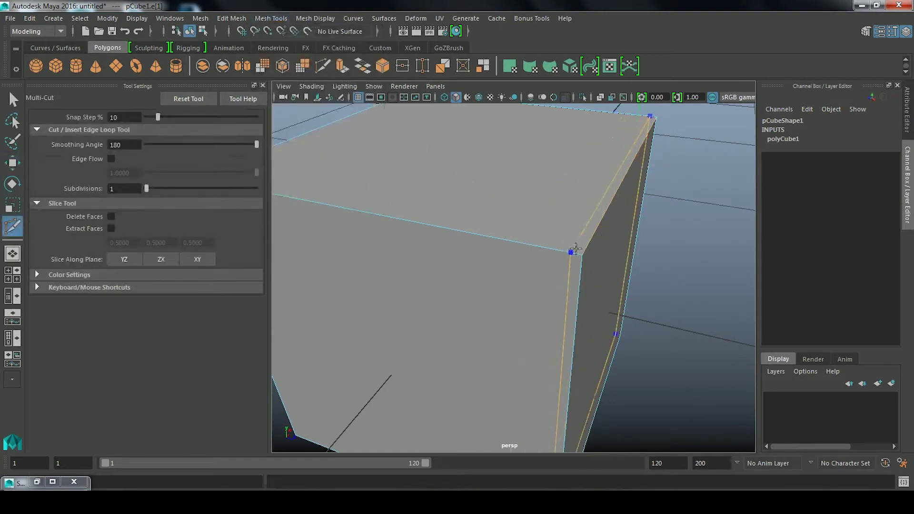
Multi-Cut a support loop near the top edge and check it with smooth preview (3/1)
click(581, 264)
alt+drag(582, 263, 587, 231)
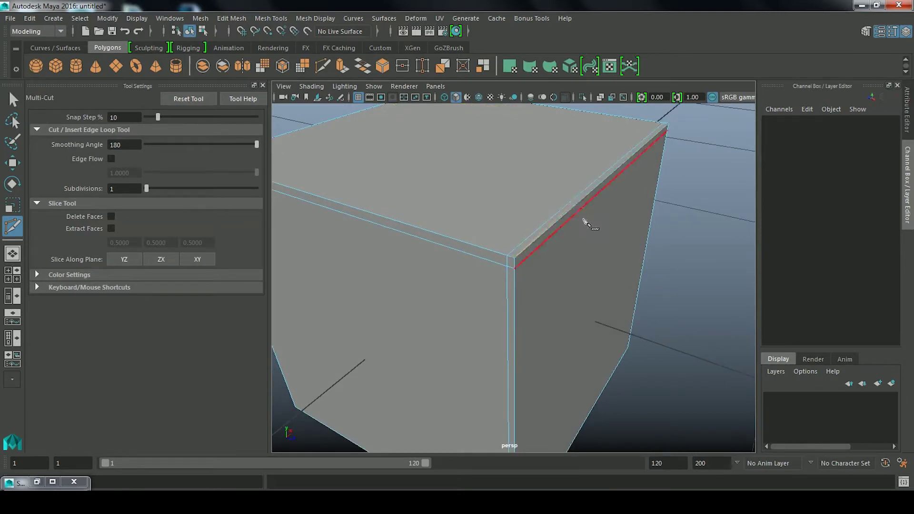
key(3)
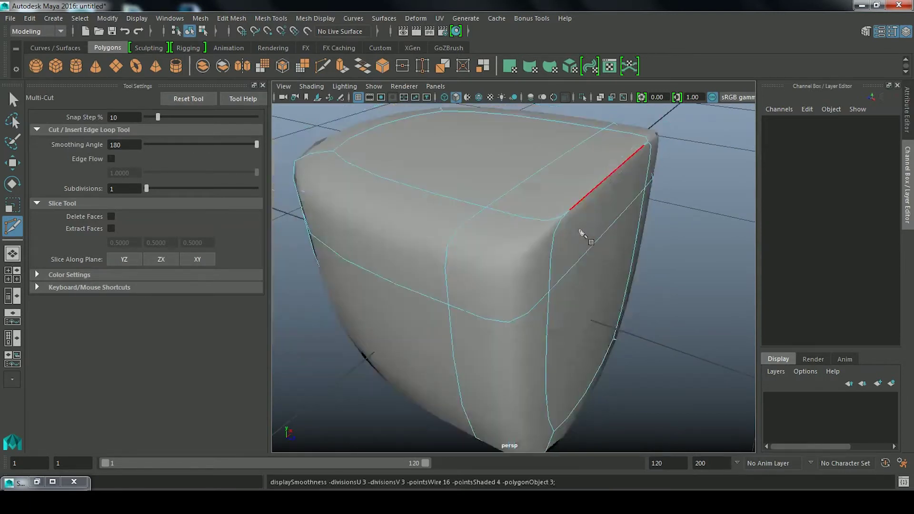
key(1)
key(3)
key(1)
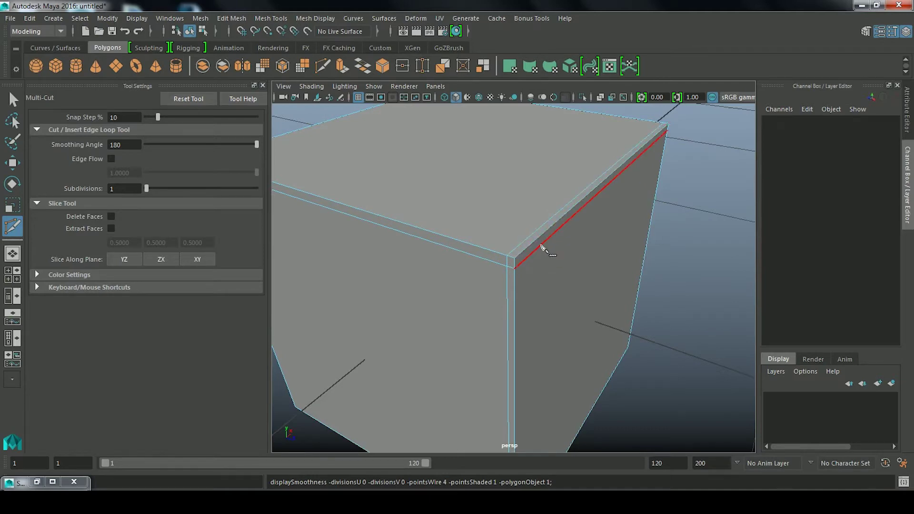
scroll(541, 246, down, 5)
scroll(571, 245, down, 5)
key(3)
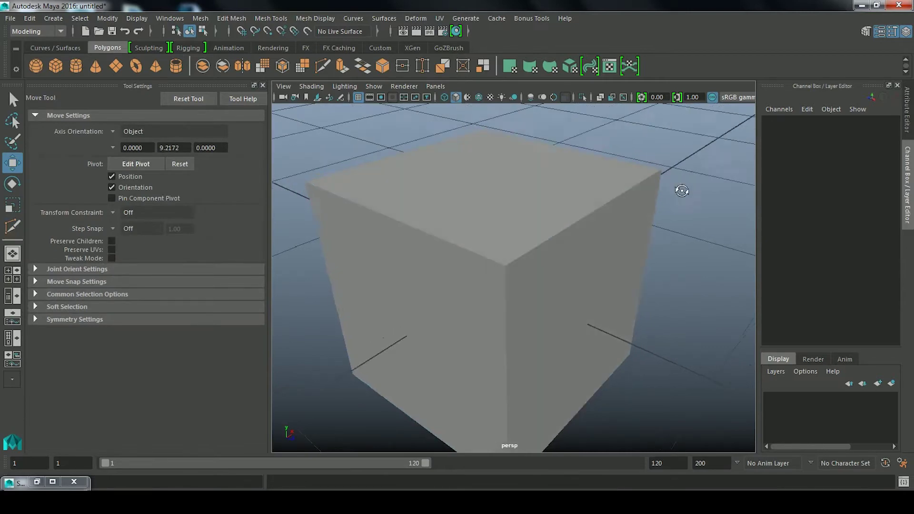
mouse_move(681, 185)
alt+mouse_down()
mouse_move(658, 210)
mouse_move(687, 234)
alt+mouse_up()
Select the support edge loop near pCube1's top edge and delete it as polyDelEdge1
click(638, 219)
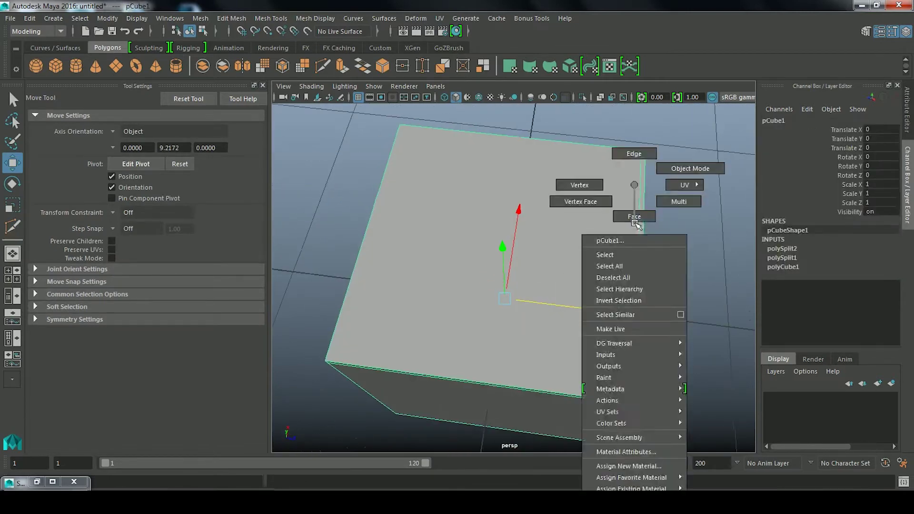
right_drag(632, 231, 628, 155)
double_click(644, 219)
alt+drag(709, 327, 511, 255)
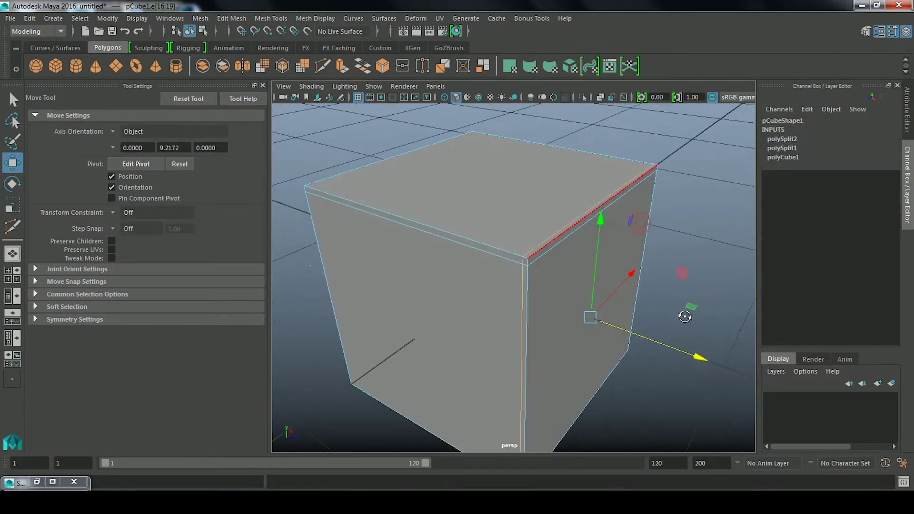
shift+right_drag(561, 232, 562, 261)
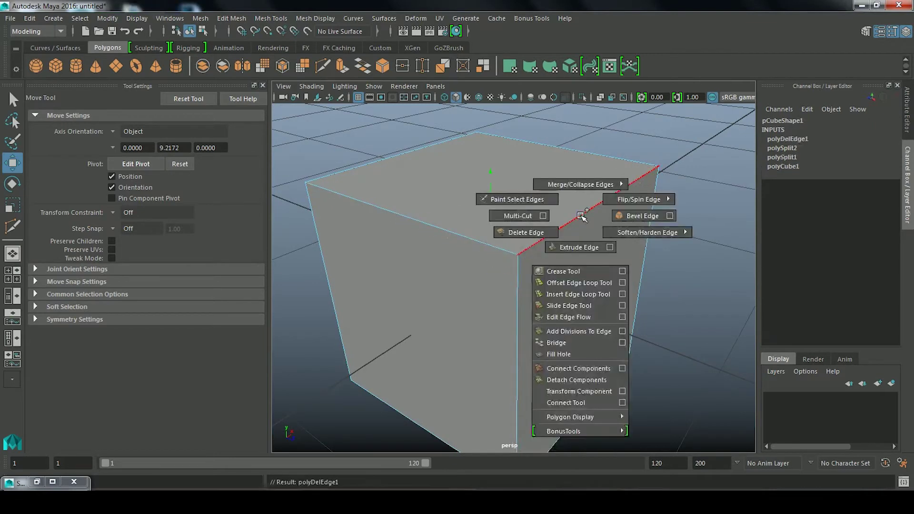
shift+right_drag(583, 205, 526, 238)
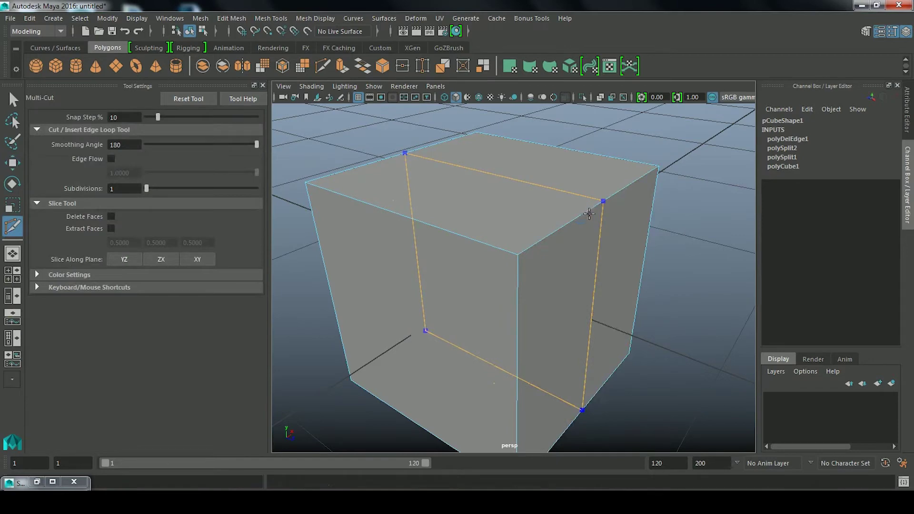
Insert an edge loop down the cube's middle and pull the centre edge out into a point
ctrl+click(589, 215)
alt+drag(634, 257, 591, 275)
key(w)
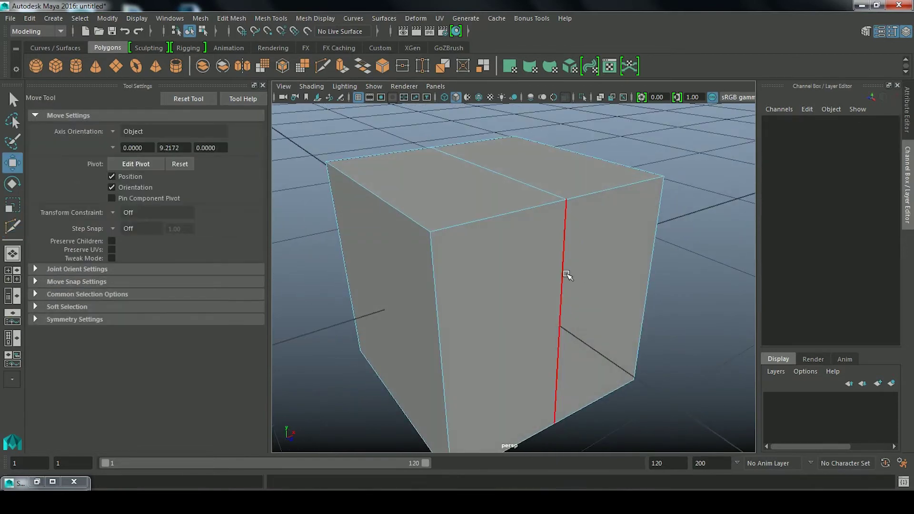
click(567, 274)
drag(638, 384, 728, 442)
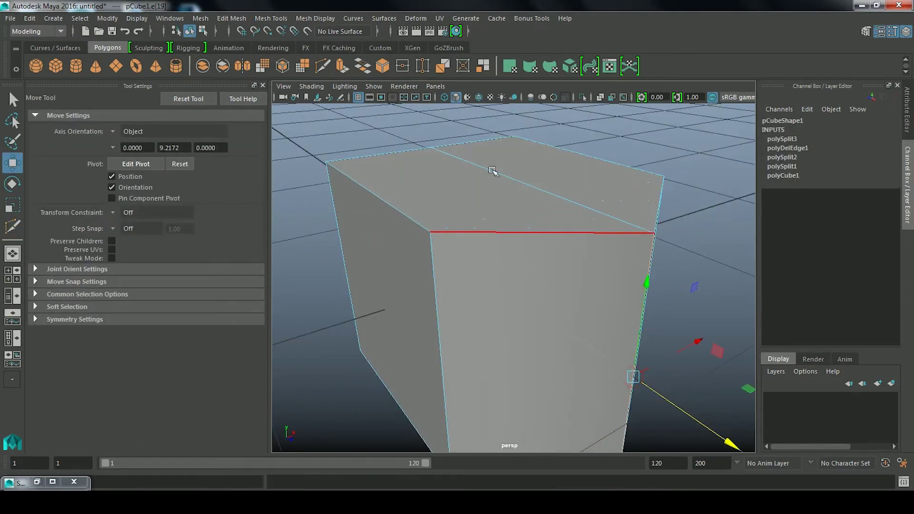
alt+drag(499, 190, 502, 219)
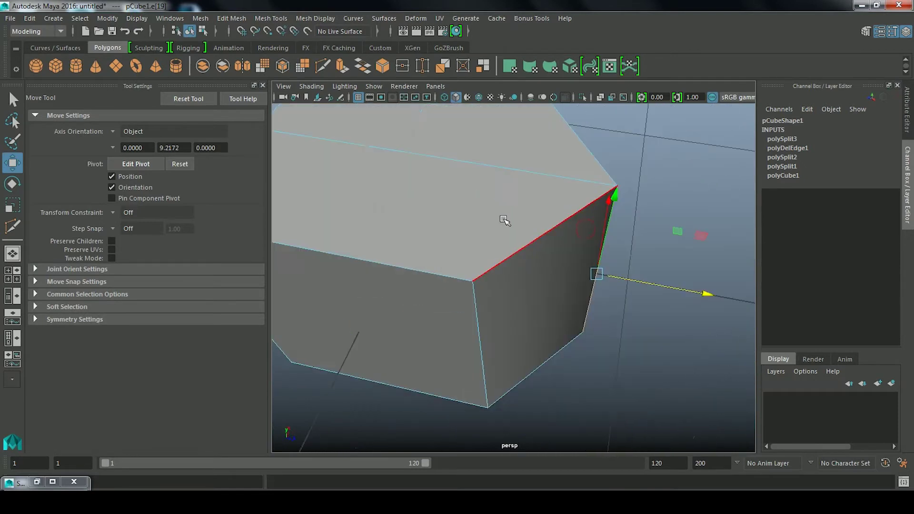
alt+drag(502, 219, 503, 259)
Reactivate Multi-Cut and switch the viewport to the orthographic top view
shift+right_drag(503, 259, 433, 256)
click(502, 267)
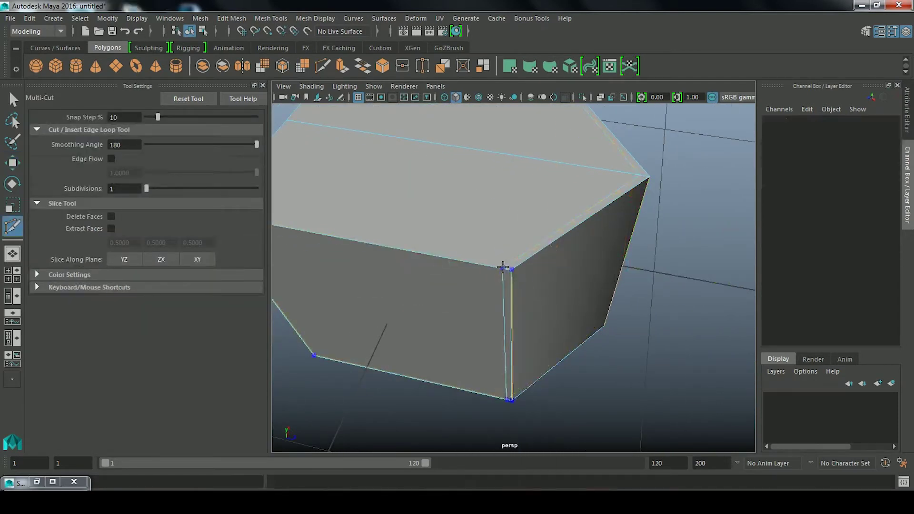
scroll(503, 268, up, 5)
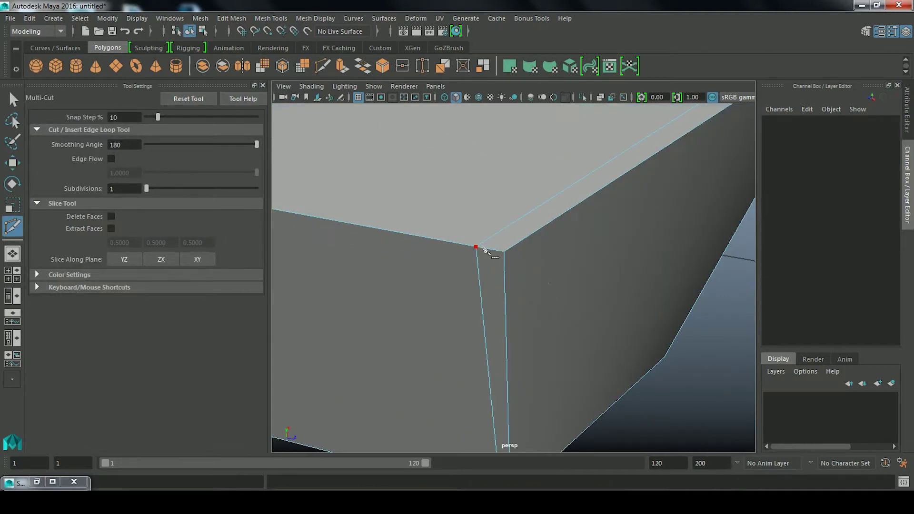
scroll(486, 253, down, 3)
key(space)
drag(547, 259, 501, 261)
In top view, cut a centre edge and delete the lower-right diagonal support loop
ctrl+click(528, 374)
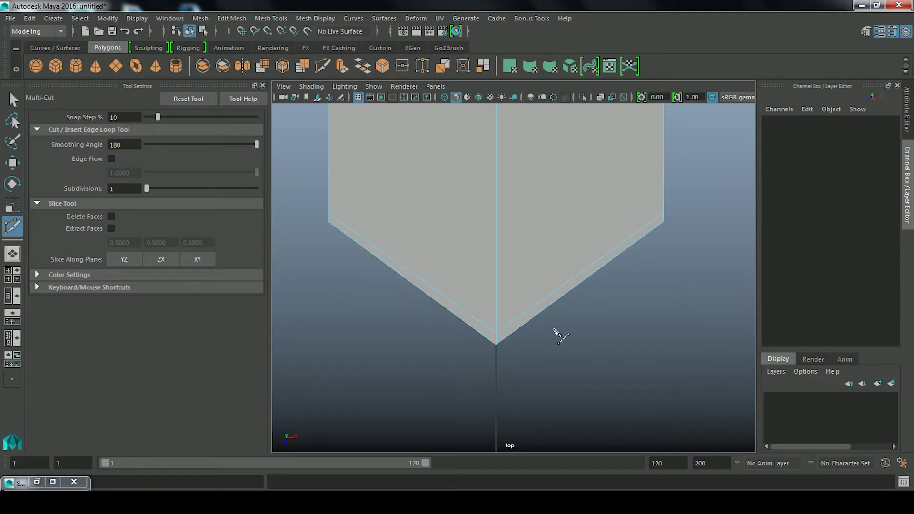
key(w)
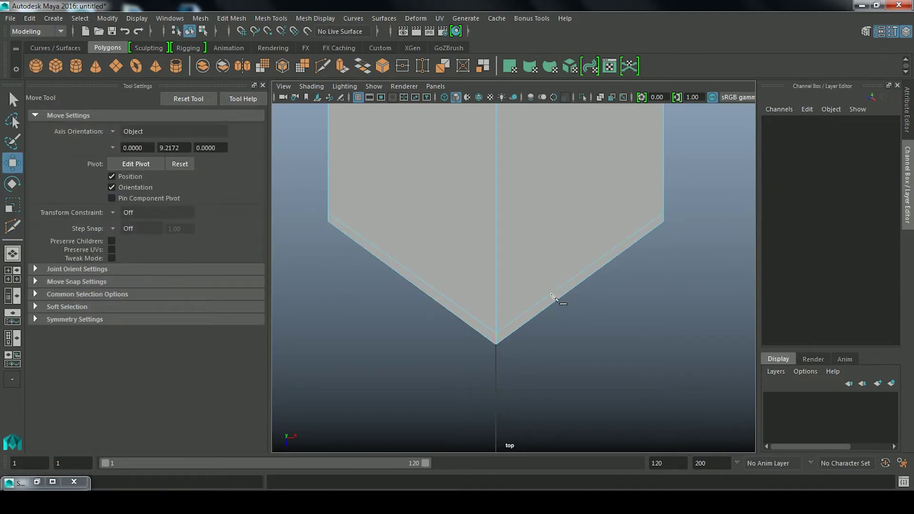
right_drag(607, 185, 609, 114)
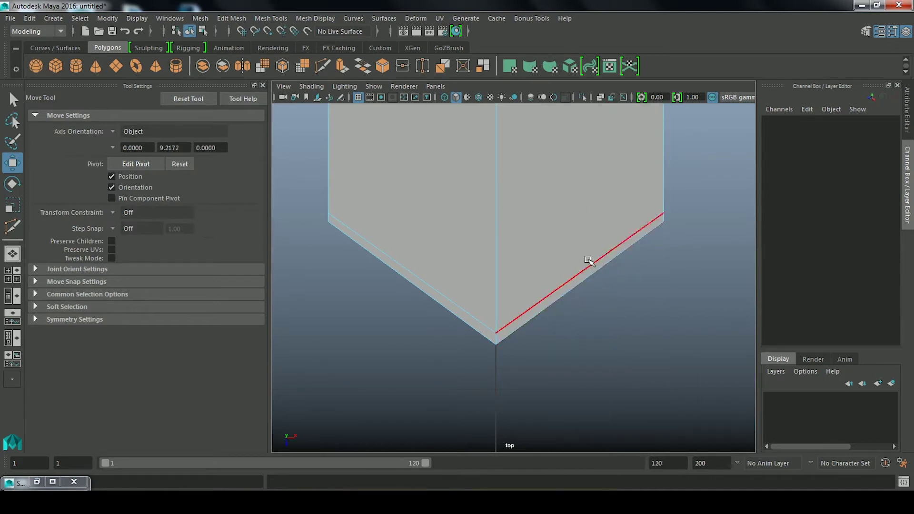
click(592, 261)
ctrl+right_click(617, 201)
shift+right_drag(618, 200, 547, 215)
click(264, 19)
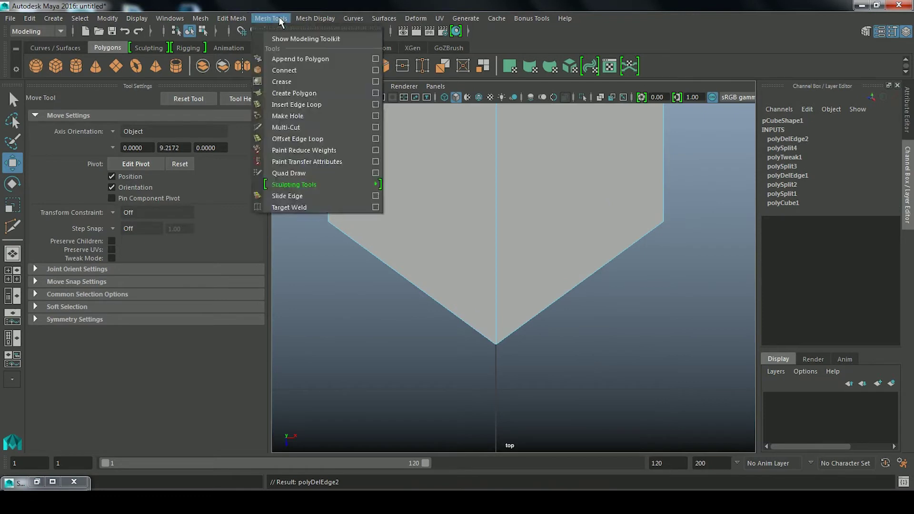
mouse_move(271, 18)
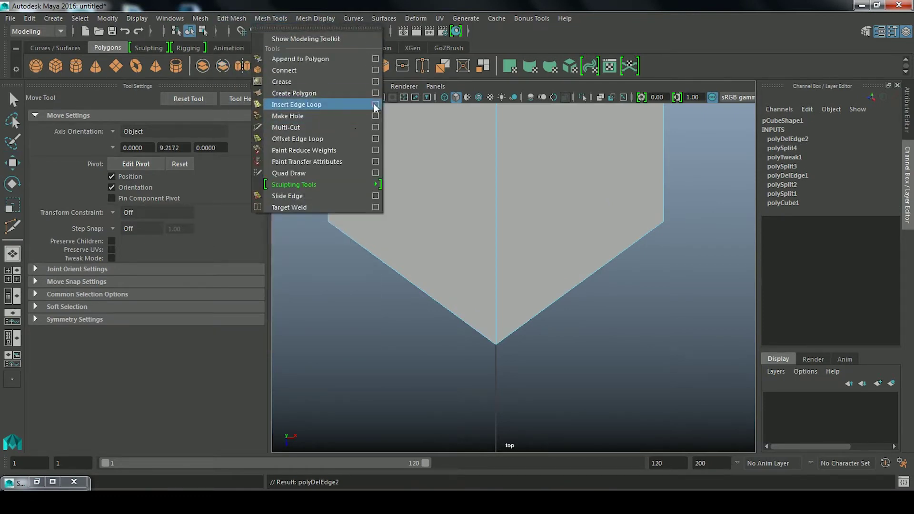
Pick Insert Edge Loop from Mesh Tools and target the block's left edge
click(296, 104)
click(271, 18)
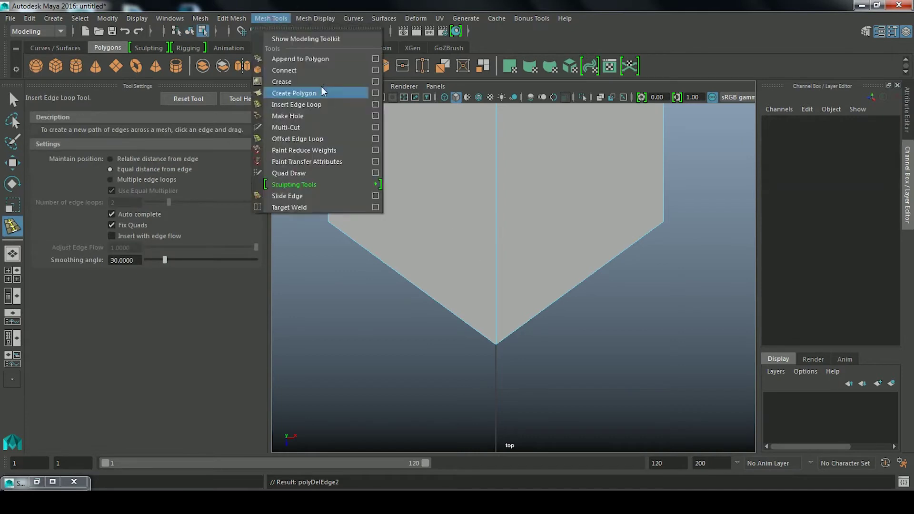
click(376, 108)
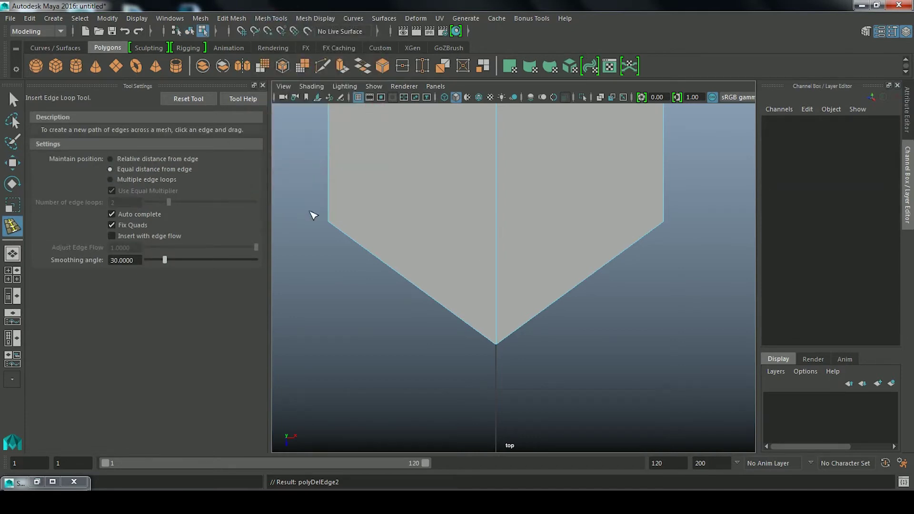
click(329, 212)
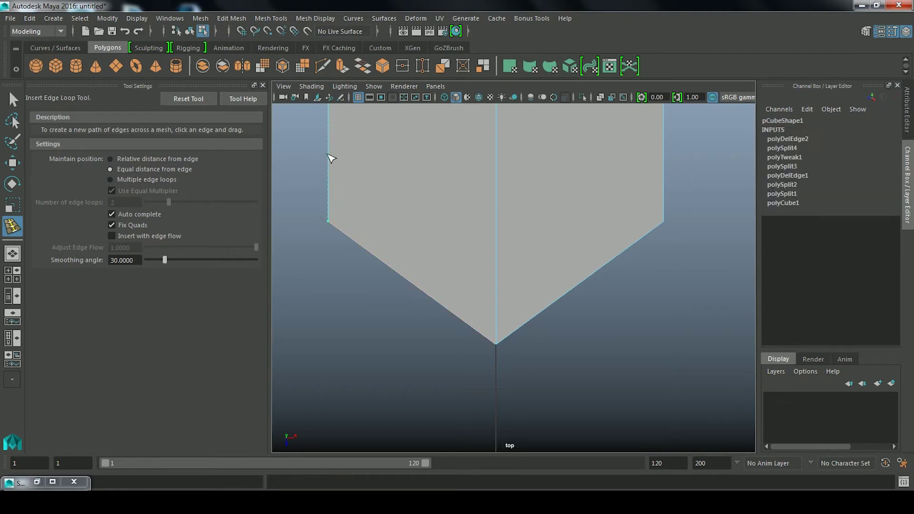
click(330, 163)
Switch to the perspective view and select the whole shield block in Object Mode
key(w)
key(space)
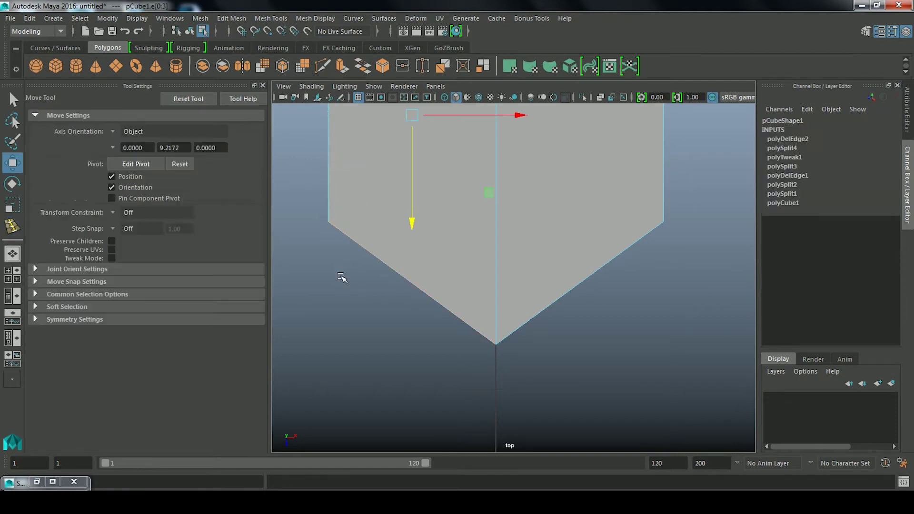
drag(343, 275, 371, 235)
scroll(424, 217, down, 5)
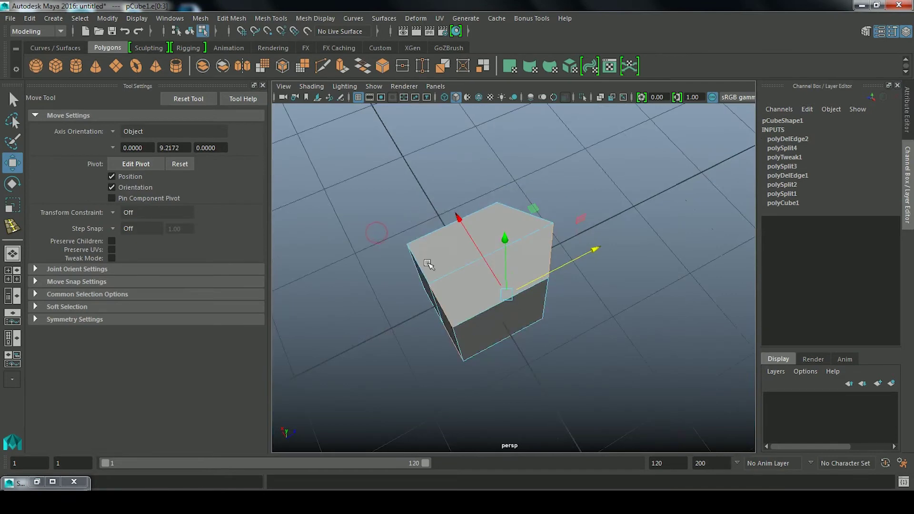
alt+drag(425, 257, 381, 245)
click(464, 241)
right_drag(545, 184, 602, 167)
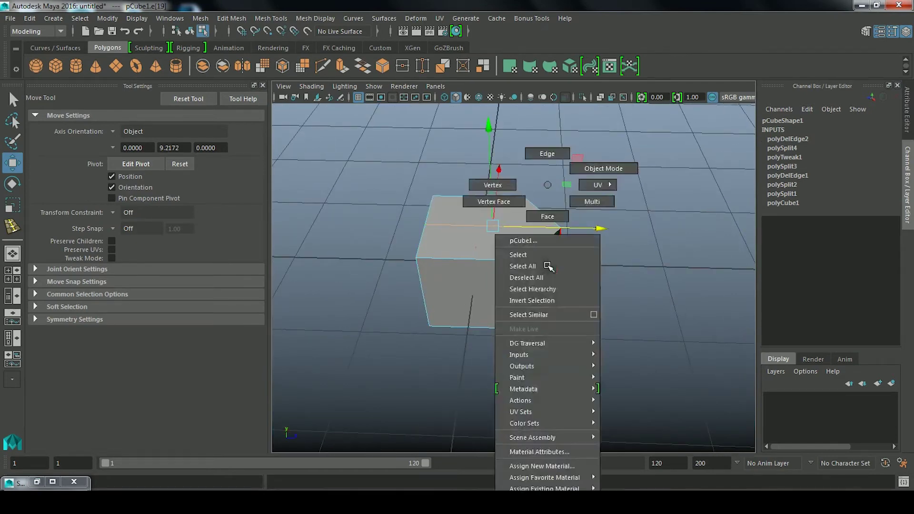
alt+drag(602, 167, 489, 243)
click(489, 242)
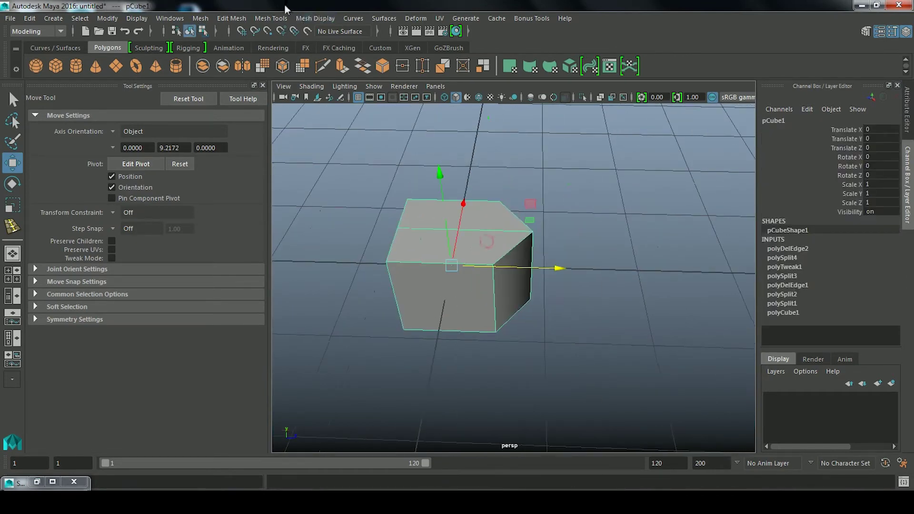
Insert an equal-distance support edge loop across the block with smooth preview off
click(271, 18)
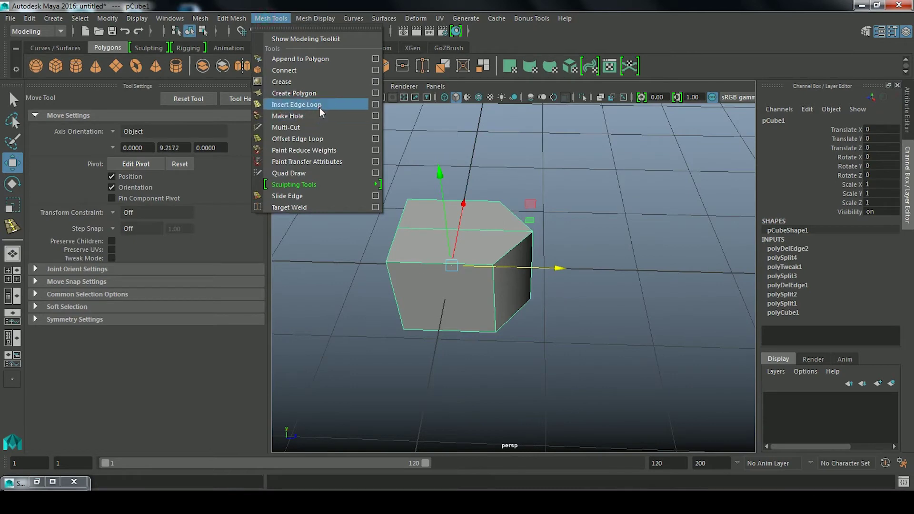
click(320, 109)
key(1)
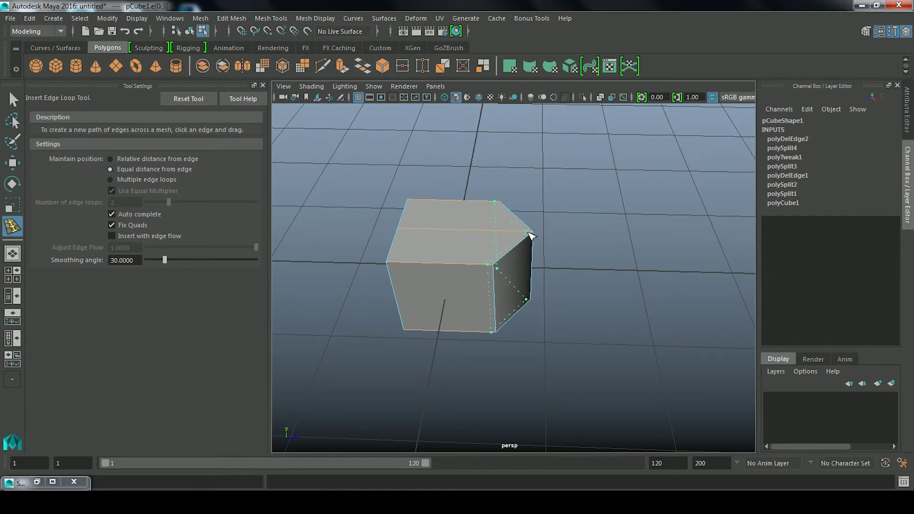
click(529, 234)
mouse_move(537, 234)
alt+mouse_down()
mouse_move(535, 255)
mouse_move(559, 248)
alt+mouse_up()
scroll(535, 255, up, 5)
key(space)
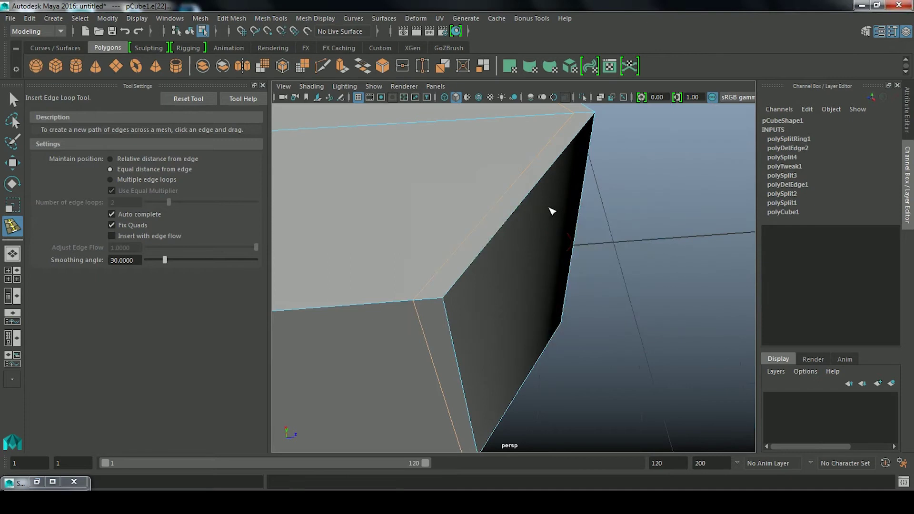
In top view, add a second support loop close to the pointed bottom
key(space)
drag(551, 211, 511, 217)
scroll(514, 226, up, 3)
scroll(540, 285, up, 3)
alt+middle_drag(524, 306, 525, 305)
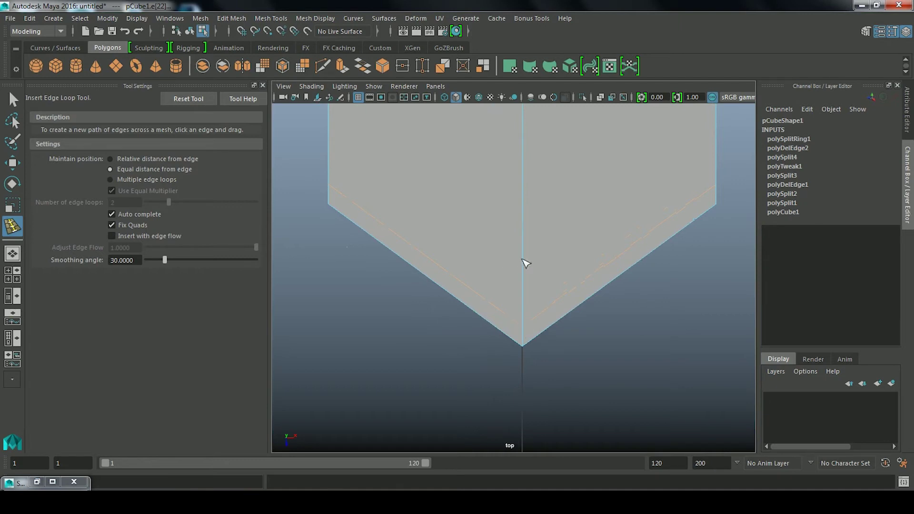
click(527, 307)
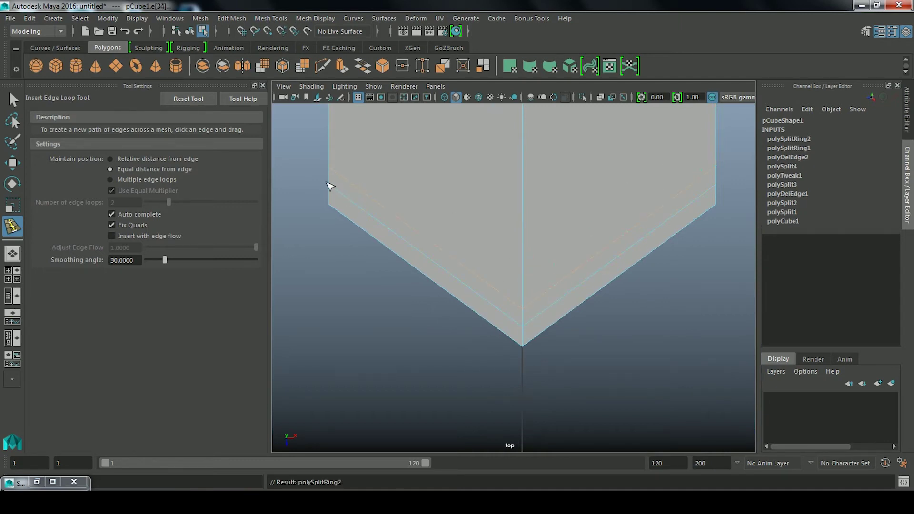
Orbit around the block to inspect the new loops, then select the whole block
mouse_move(571, 296)
alt+mouse_down()
mouse_move(506, 241)
mouse_move(511, 199)
mouse_move(471, 253)
mouse_move(496, 308)
mouse_move(526, 208)
alt+mouse_up()
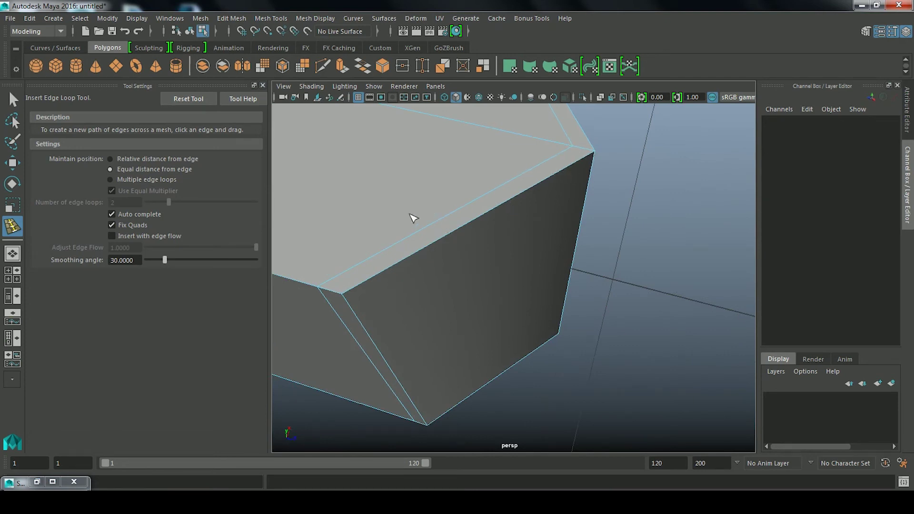
mouse_move(386, 221)
alt+mouse_down()
mouse_move(506, 179)
mouse_move(479, 244)
mouse_move(474, 202)
mouse_move(463, 298)
alt+mouse_up()
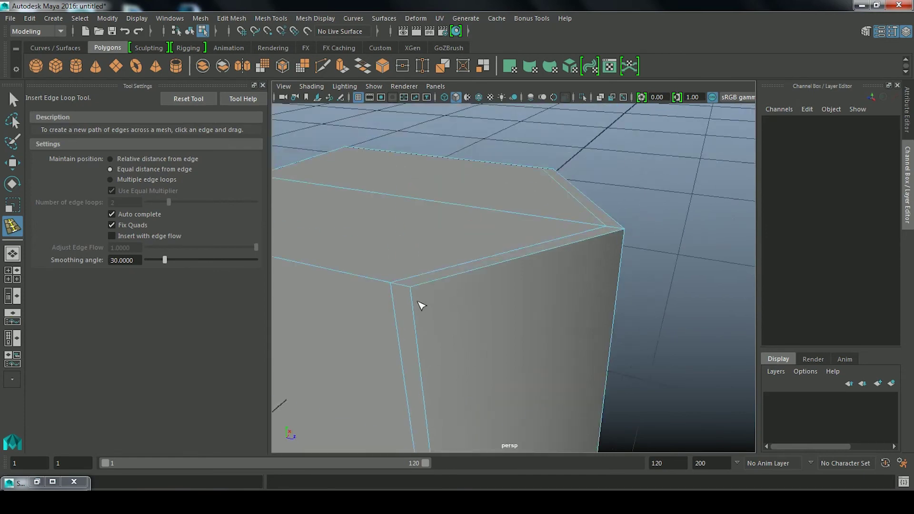
alt+drag(465, 248, 469, 272)
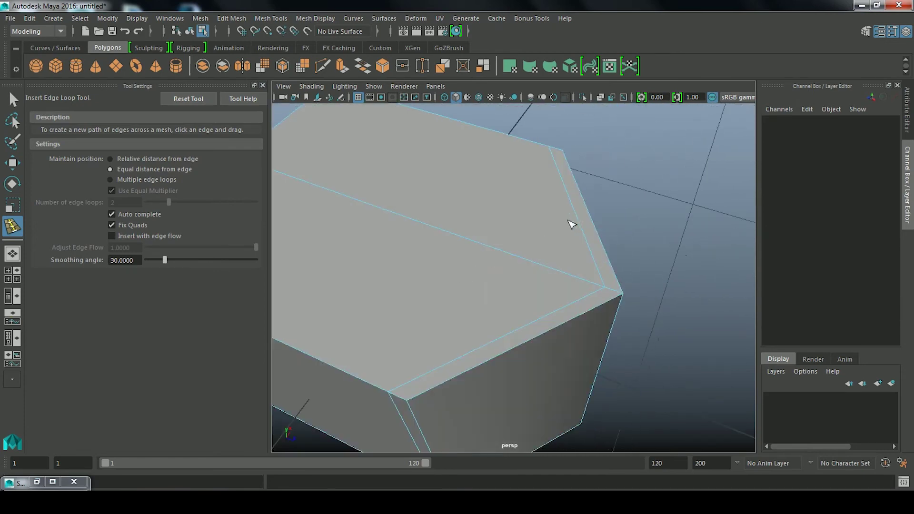
key(w)
right_drag(560, 218, 657, 136)
scroll(596, 218, down, 5)
click(448, 320)
Duplicate the shield block and slide the copy pCube2 sideways to Translate X 1.573
key(ctrl+d)
mouse_move(530, 210)
mouse_down()
mouse_move(591, 138)
mouse_move(401, 270)
mouse_up()
scroll(400, 270, up, 5)
alt+drag(335, 155, 454, 241)
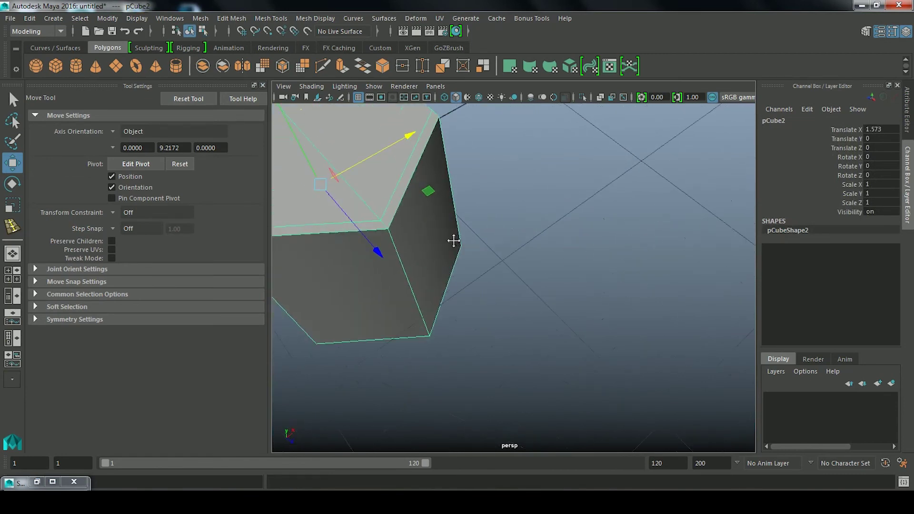
Select an edge on the copy's top face and delete it (polyDelEdge4)
right_drag(398, 201, 384, 152)
click(386, 206)
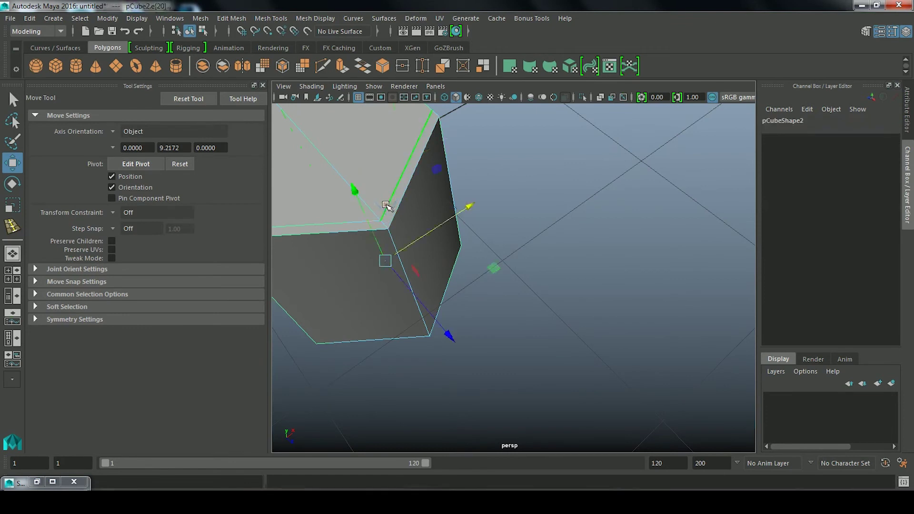
shift+right_drag(357, 220, 298, 234)
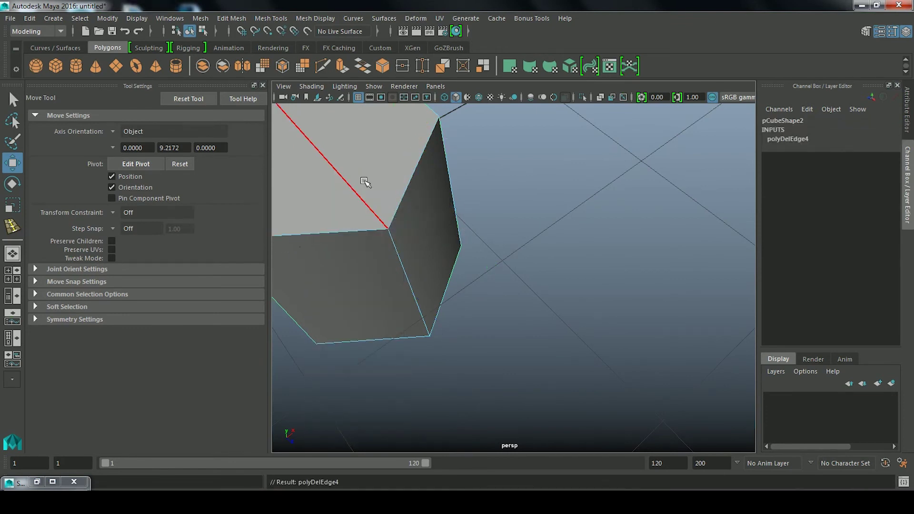
shift+right_drag(376, 219, 301, 219)
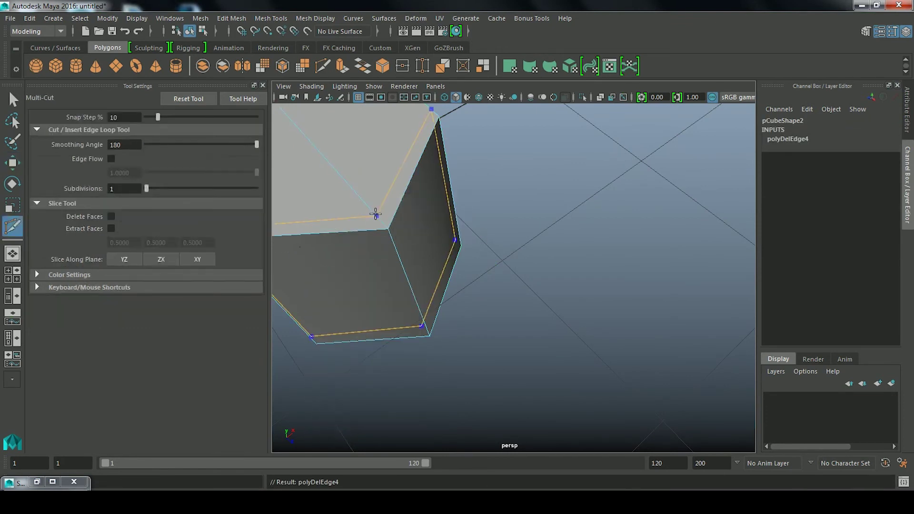
key(space)
key(space)
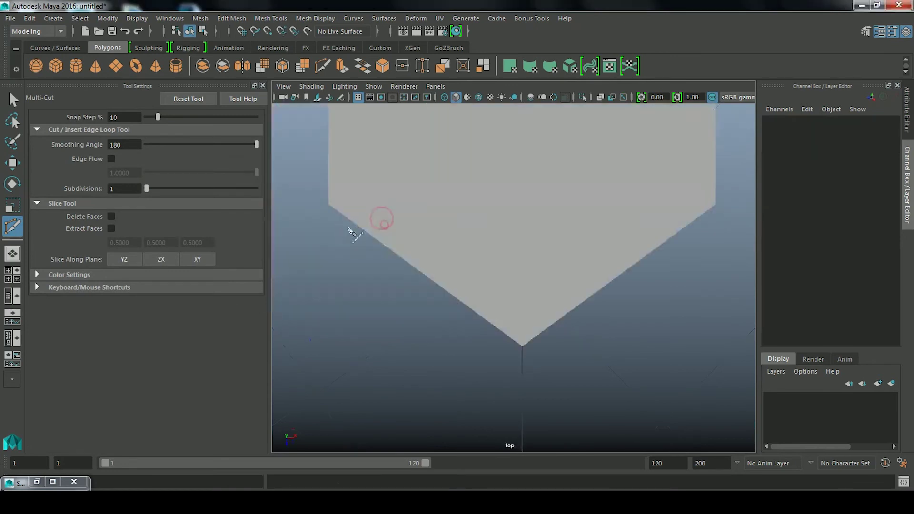
Turn on Wireframe on Shaded in top view and select the right shield's pointed-bottom loop
scroll(369, 307, down, 3)
scroll(619, 300, down, 2)
scroll(608, 310, up, 5)
mouse_move(608, 310)
alt+middle_down()
mouse_move(347, 333)
mouse_move(471, 307)
alt+middle_up()
key(w)
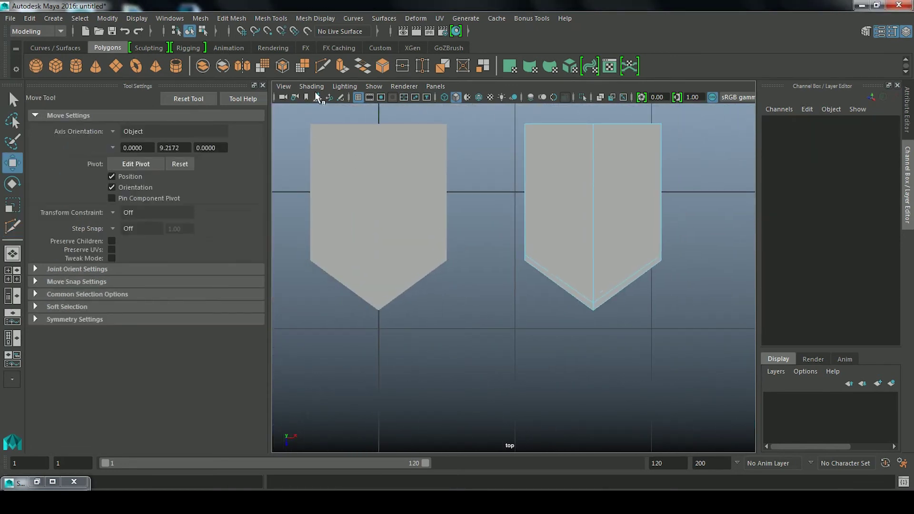
click(312, 87)
click(349, 203)
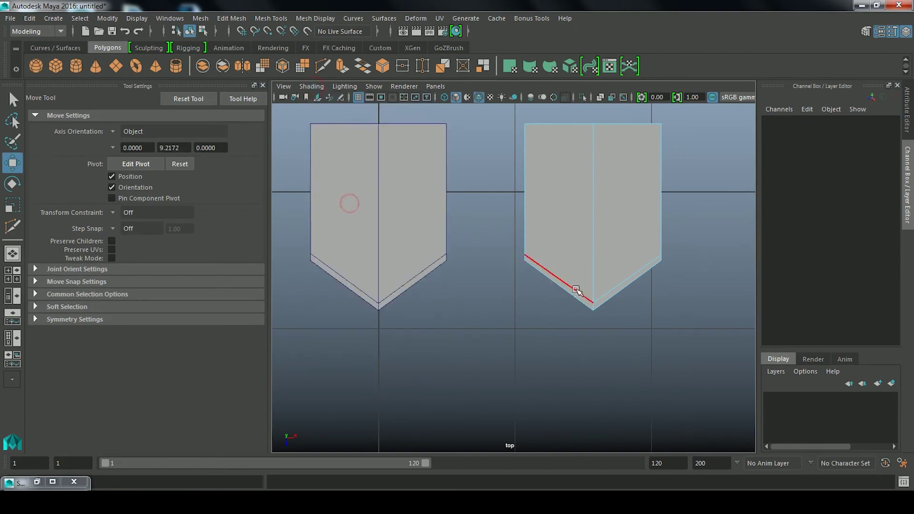
double_click(576, 291)
scroll(530, 302, up, 2)
mouse_move(432, 249)
alt+middle_down()
mouse_move(452, 265)
mouse_move(486, 259)
alt+middle_up()
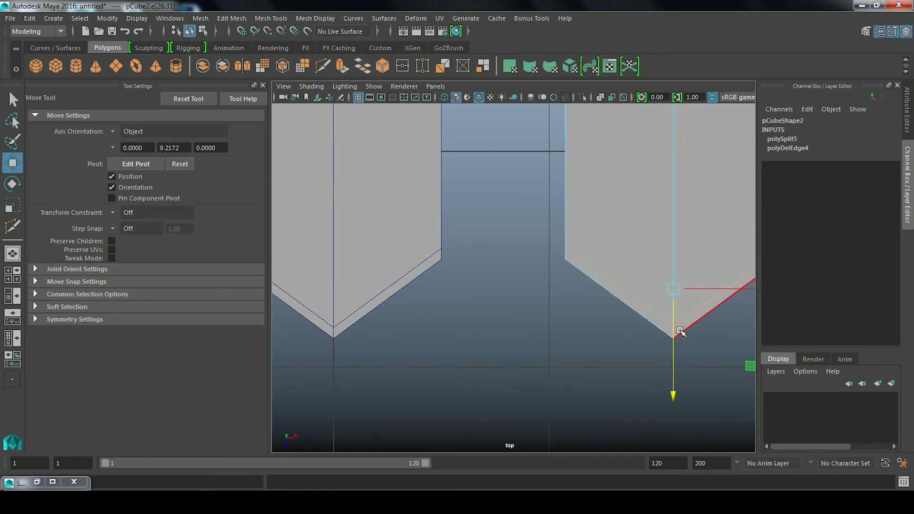
Clear the bottom edge-loop selection, zoom the top view out, and marquee-select both shield blocks in Object Mode
key(q)
click(672, 334)
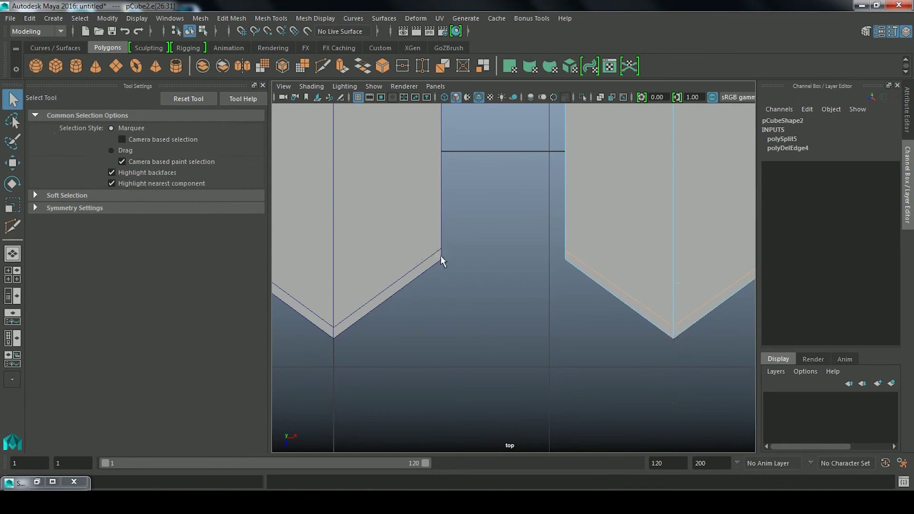
scroll(448, 285, down, 5)
scroll(453, 288, up, 2)
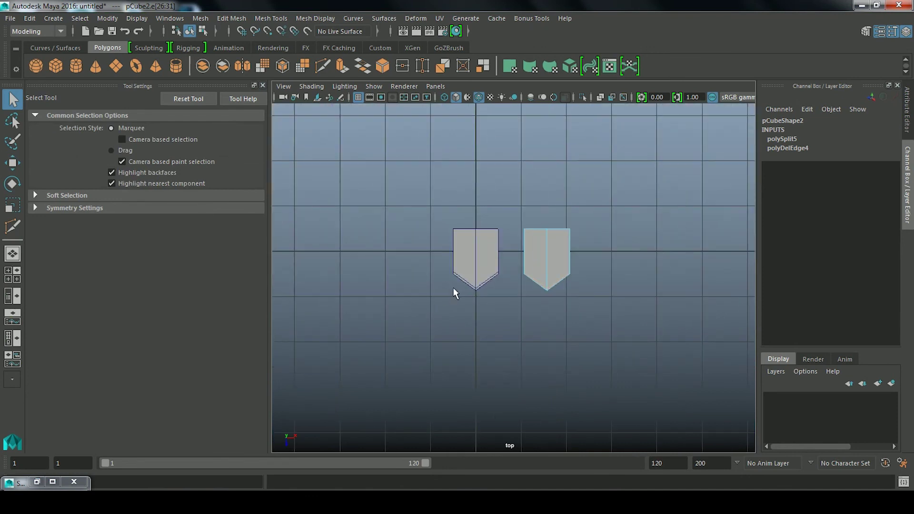
scroll(459, 292, up, 3)
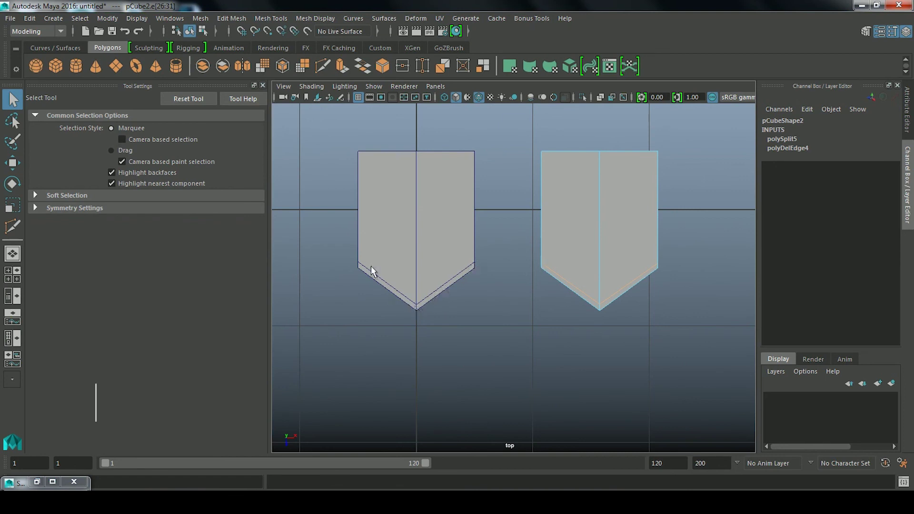
right_drag(603, 259, 672, 115)
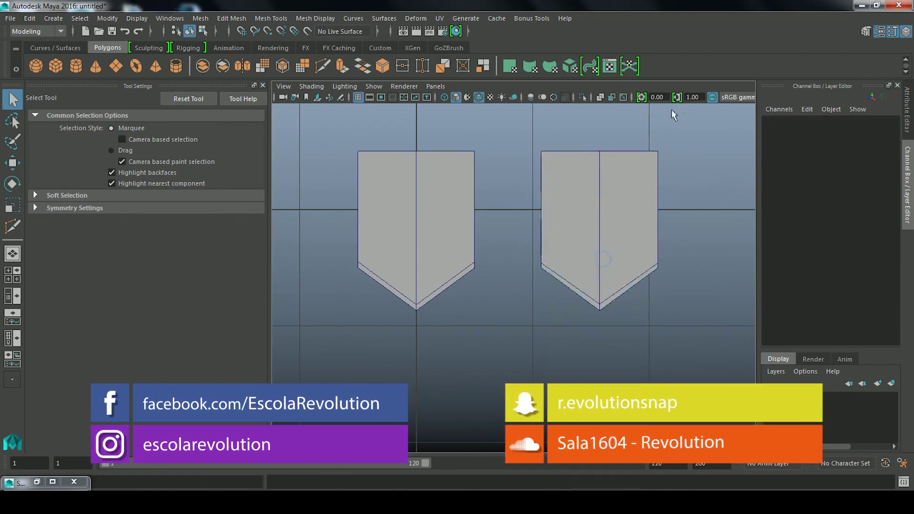
drag(672, 114, 294, 325)
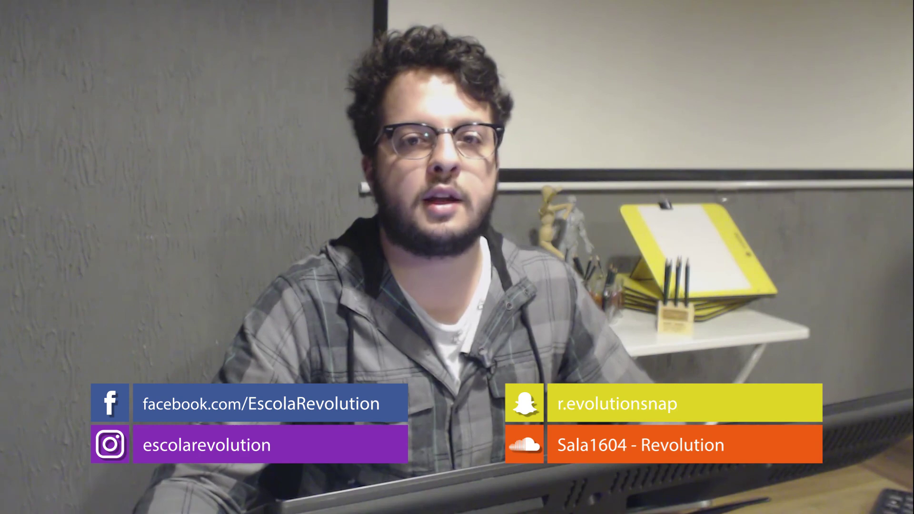